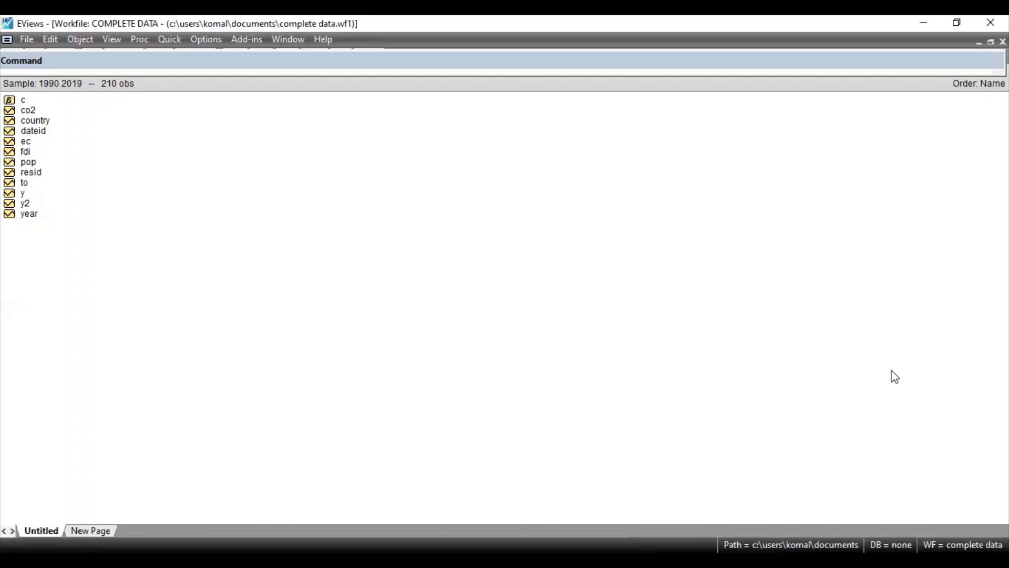
# Open the series co2, y, y2, ec and to together as an equation, selecting co2 first as the dependent variable.
pyautogui.hotkey('ctrl', 's')
pyautogui.click(40, 111)
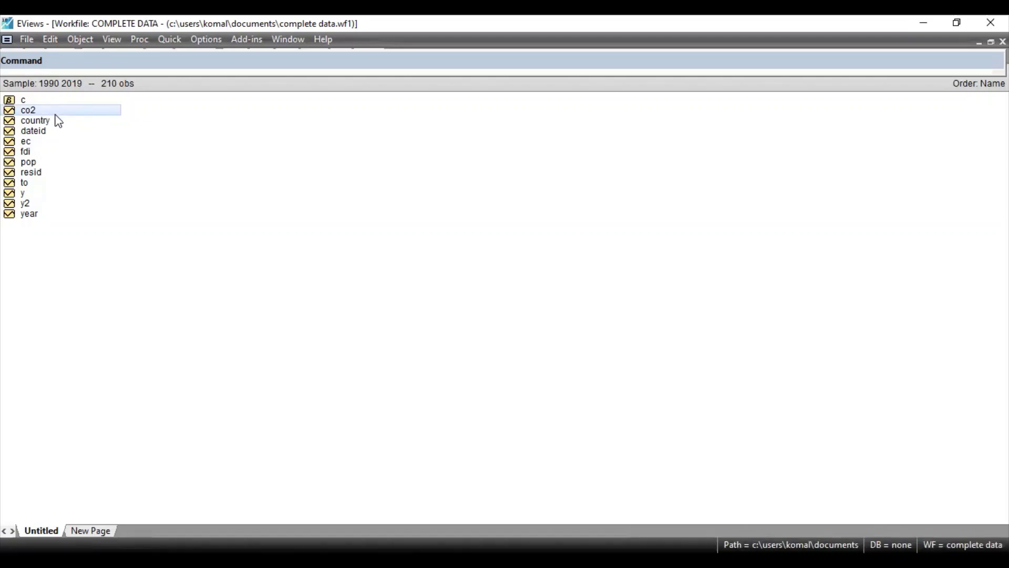
pyautogui.keyDown('ctrl'); pyautogui.click(30, 193); pyautogui.keyUp('ctrl')
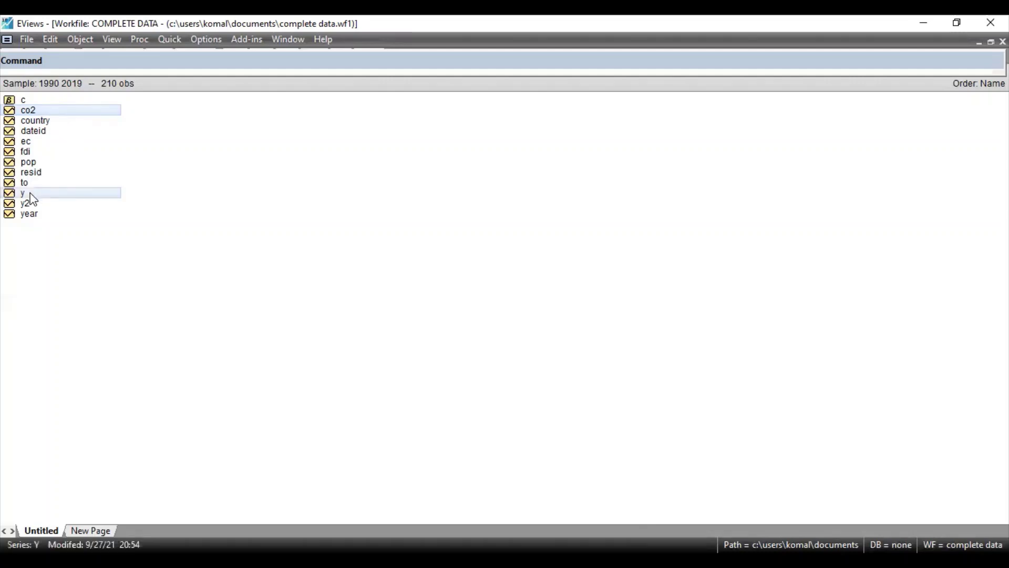
pyautogui.keyDown('ctrl'); pyautogui.click(31, 204); pyautogui.keyUp('ctrl')
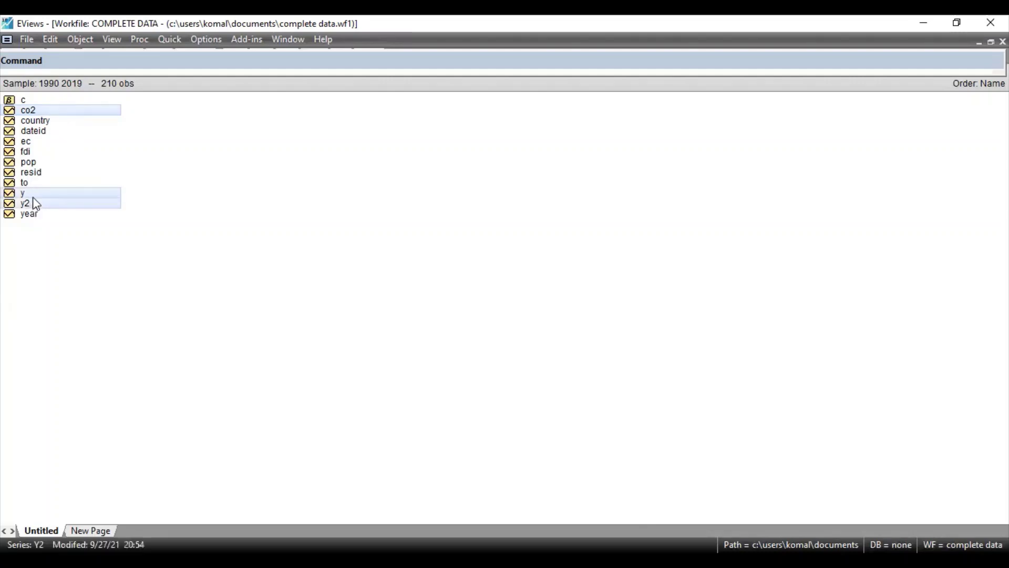
pyautogui.keyDown('ctrl'); pyautogui.click(45, 143); pyautogui.keyUp('ctrl')
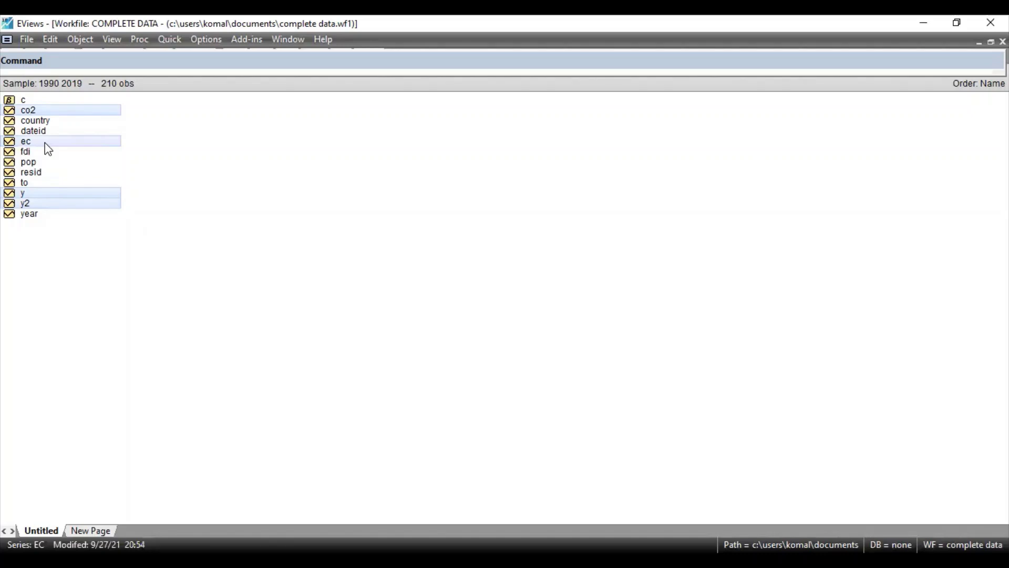
pyautogui.keyDown('ctrl'); pyautogui.click(46, 183); pyautogui.keyUp('ctrl')
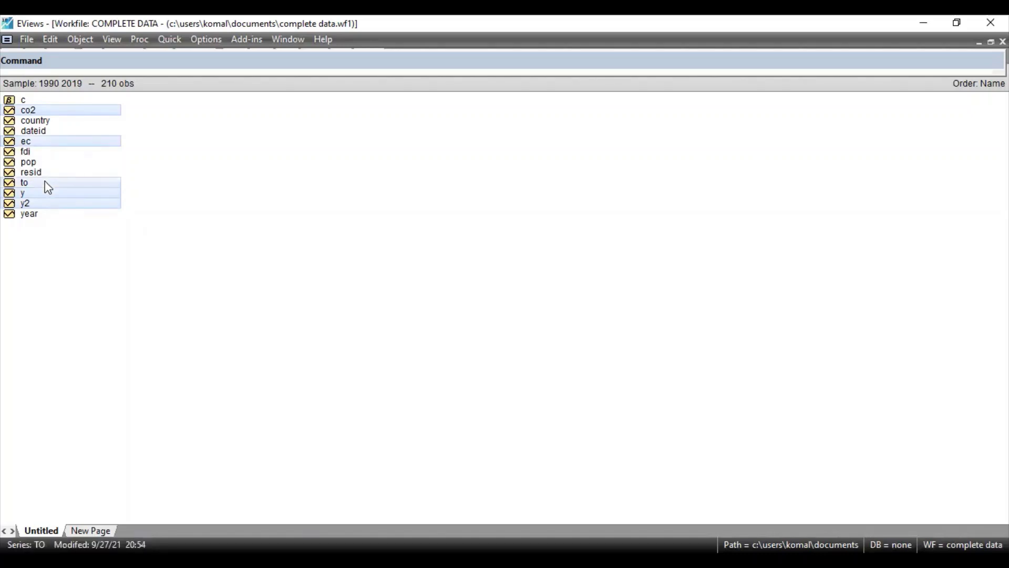
pyautogui.rightClick(46, 182)
pyautogui.moveTo(74, 192)
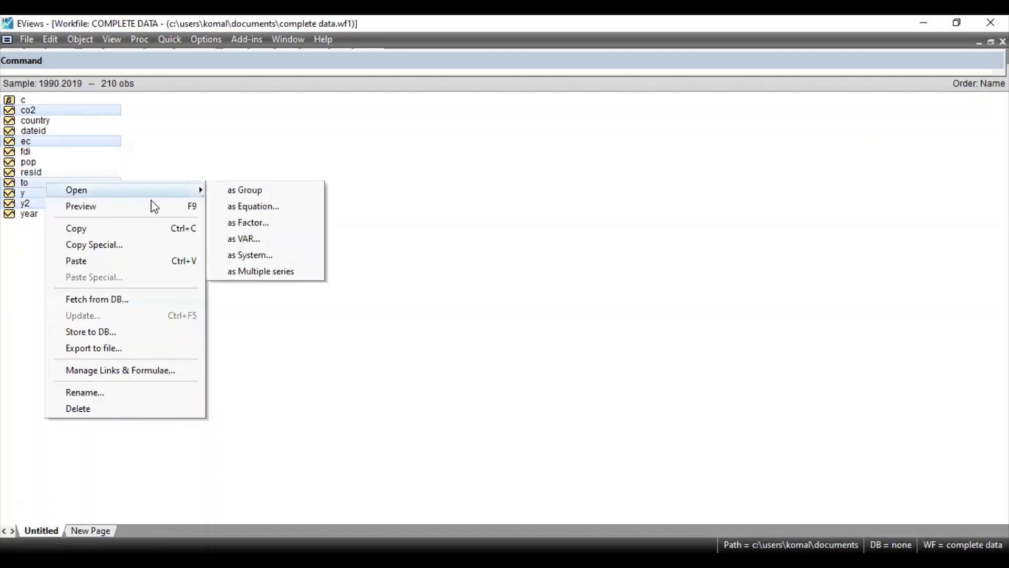
pyautogui.click(248, 206)
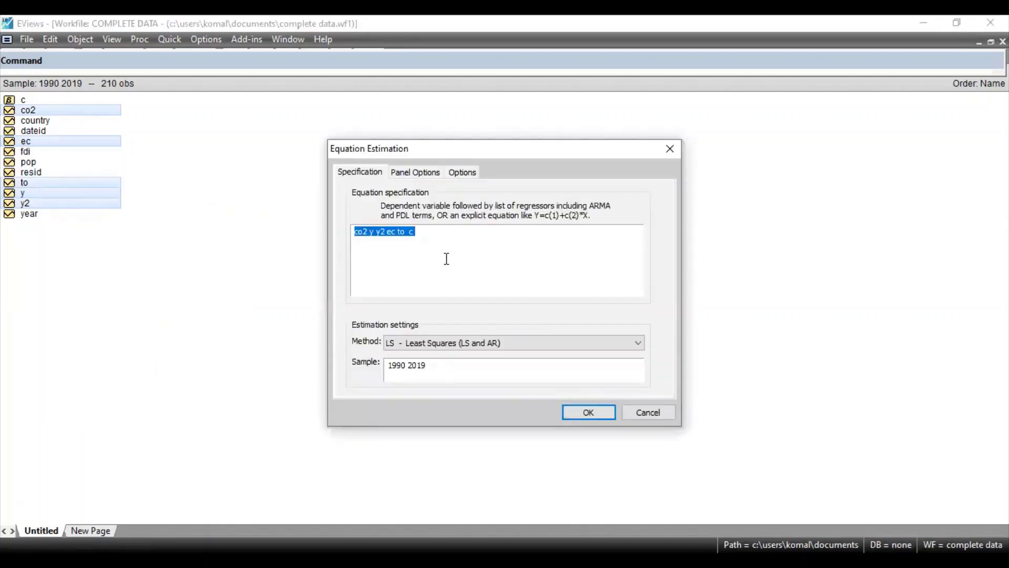
# Set the estimation method to PMG/ARDL - Pooled Mean Group / AR Distributed Lag Models, with automatic lag selection.
pyautogui.click(356, 231)
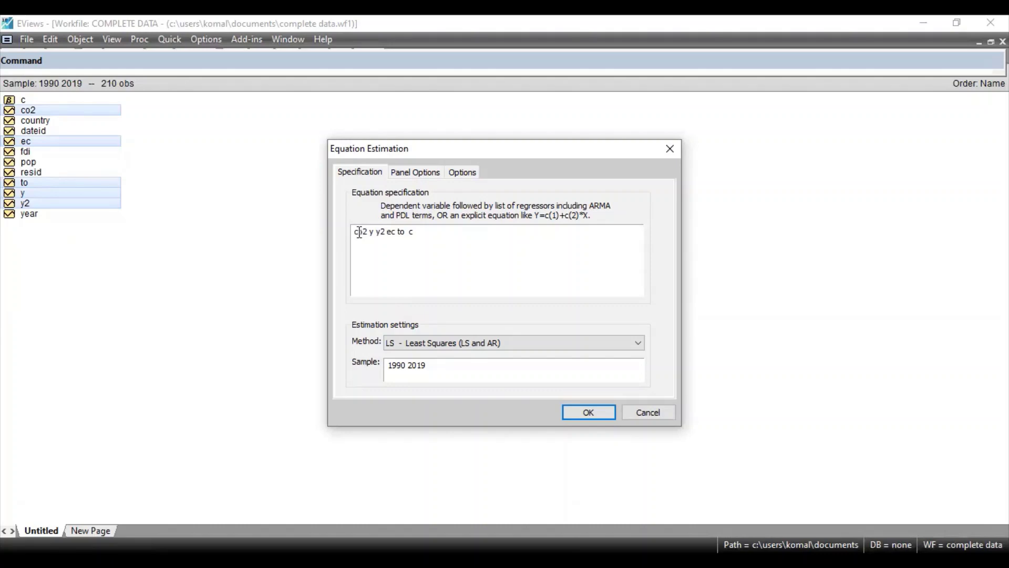
pyautogui.moveTo(356, 232); pyautogui.dragTo(420, 235)
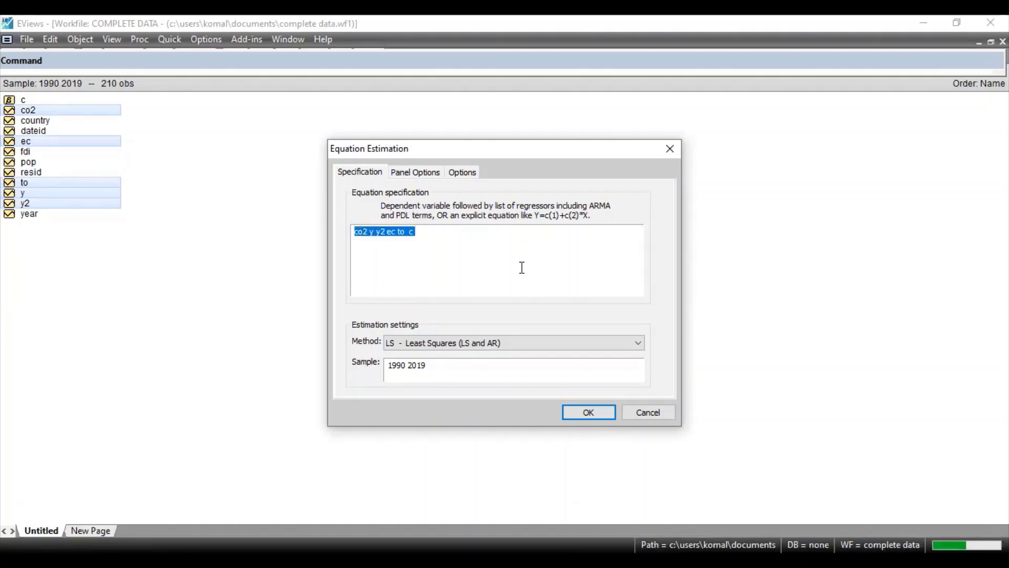
pyautogui.click(553, 345)
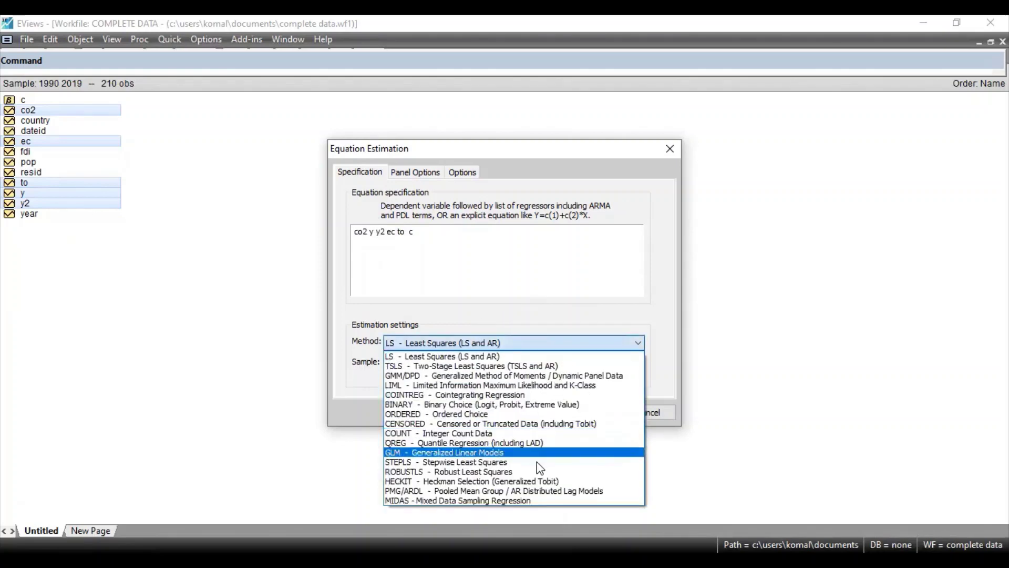
pyautogui.click(535, 491)
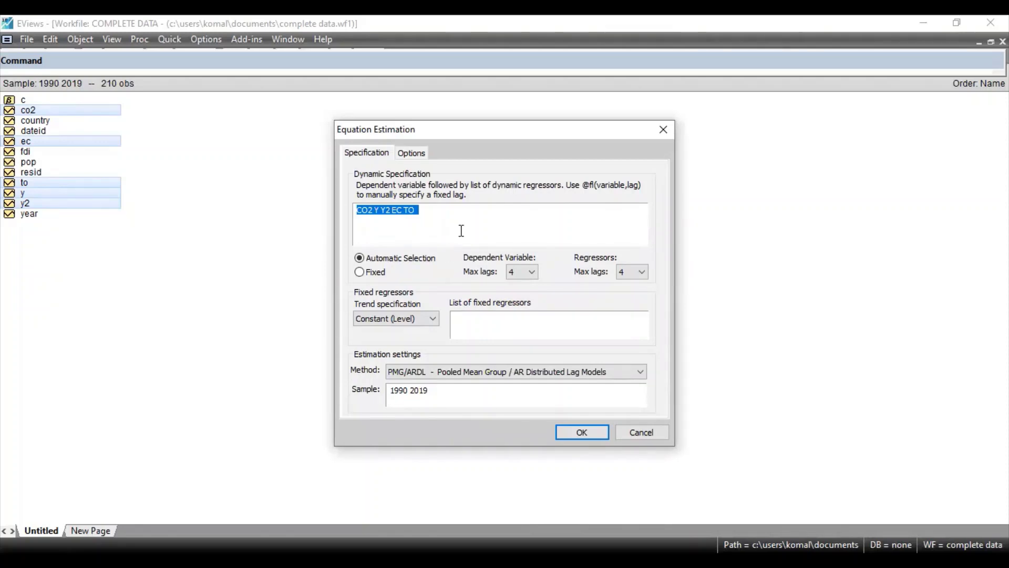
pyautogui.click(374, 225)
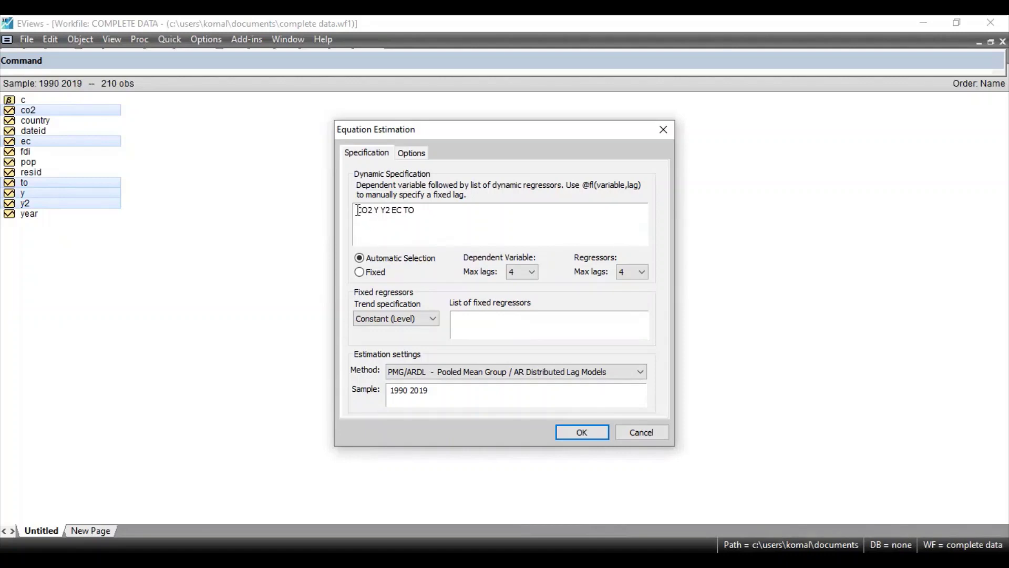
pyautogui.moveTo(358, 209); pyautogui.dragTo(419, 212)
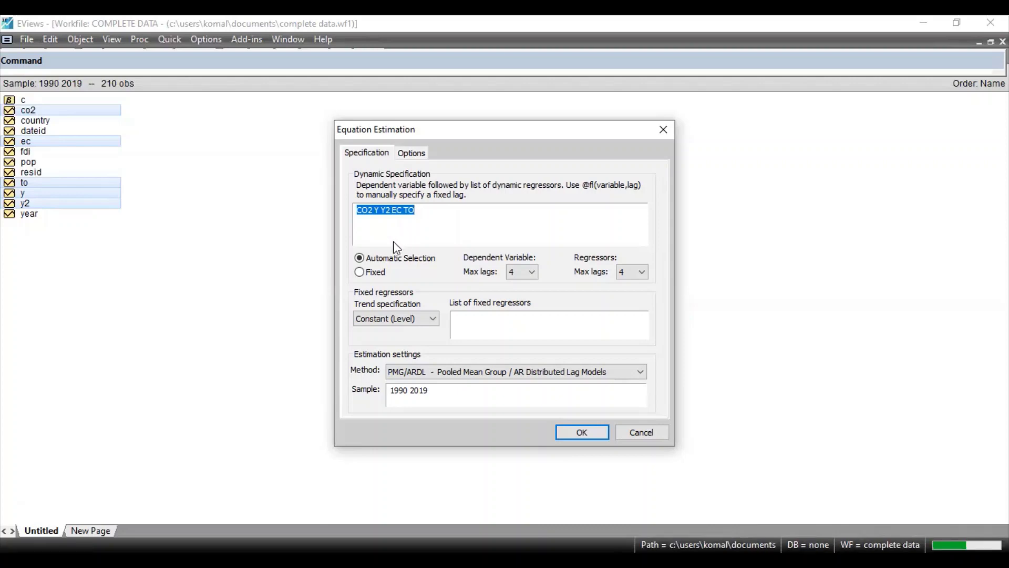
pyautogui.click(359, 260)
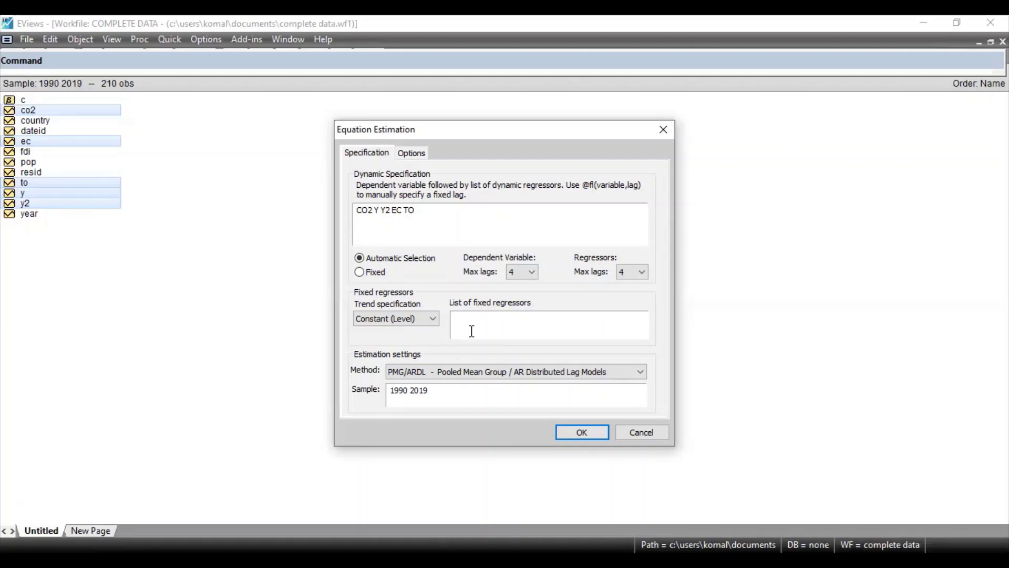
pyautogui.write('@')
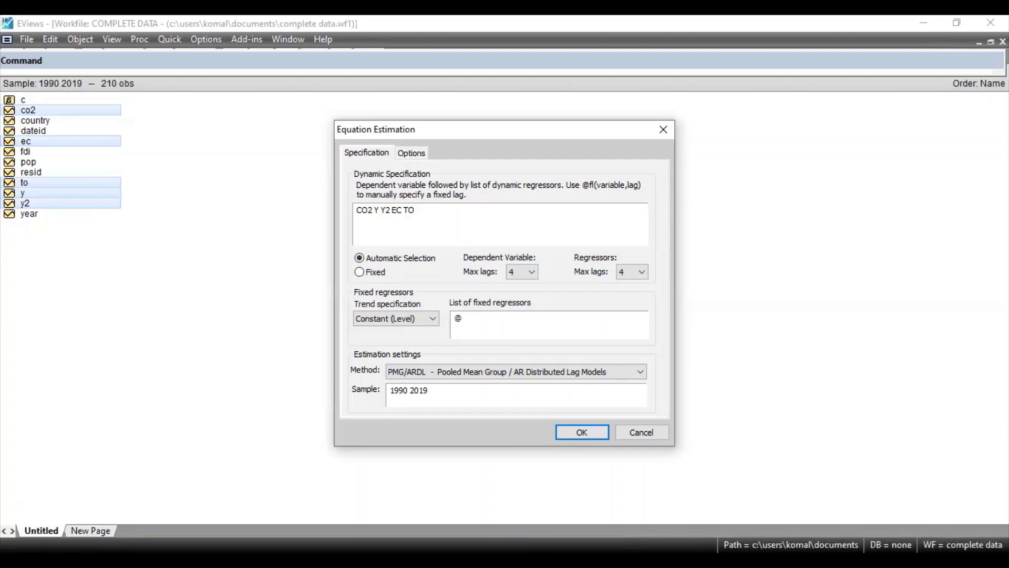
pyautogui.write('expand()')
pyautogui.hotkey('ctrl', 'a')
pyautogui.press('BackSpace')
# Estimate the model with a Linear trend specification and the Akaike info criterion (AIC) for model selection.
pyautogui.click(417, 323)
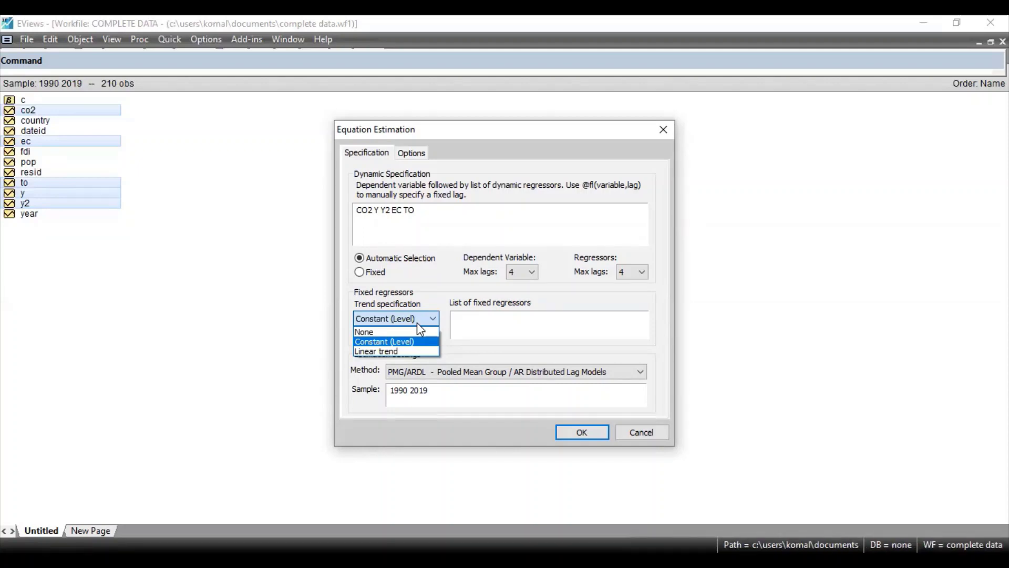
pyautogui.click(417, 353)
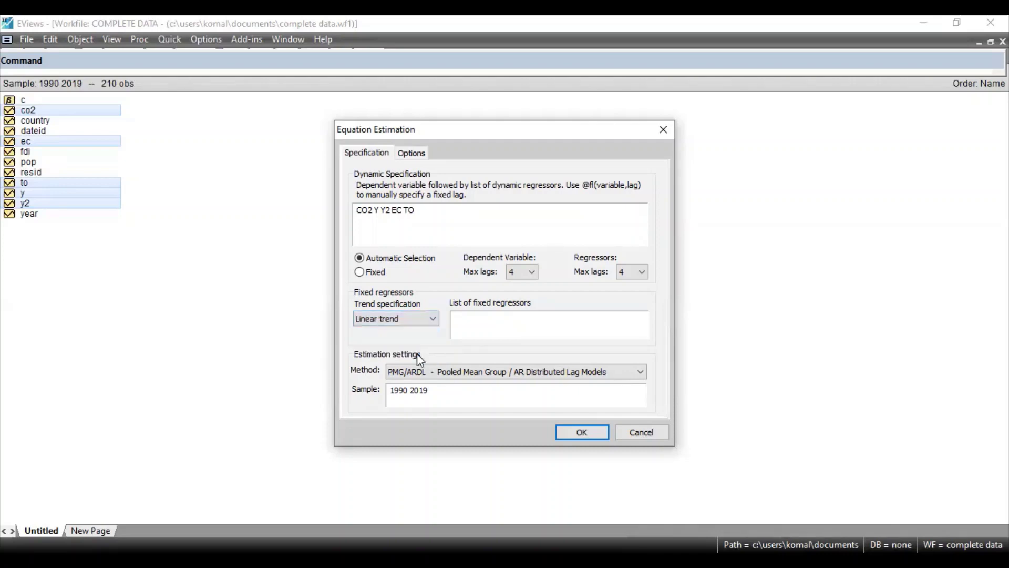
pyautogui.click(411, 154)
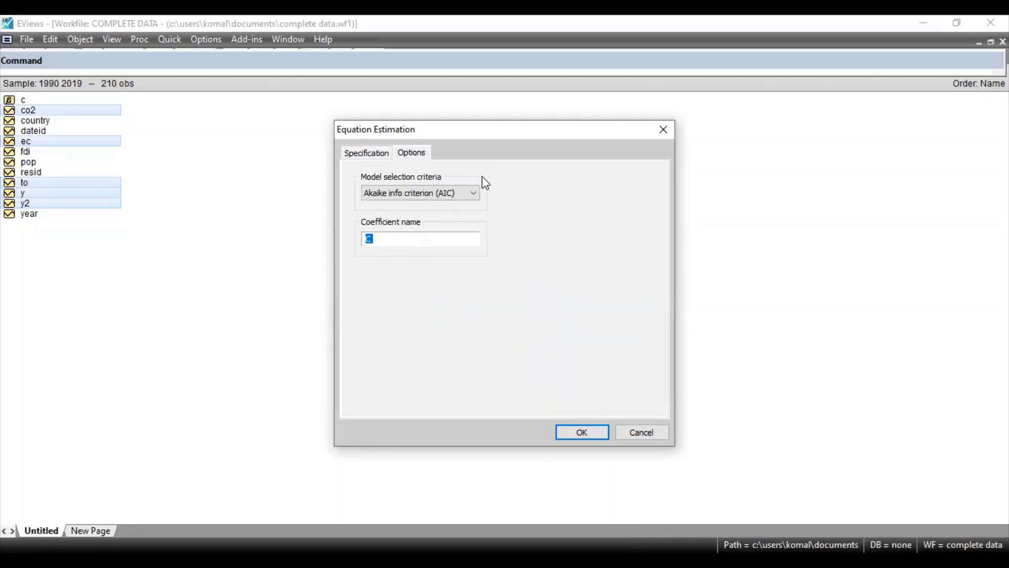
pyautogui.click(471, 195)
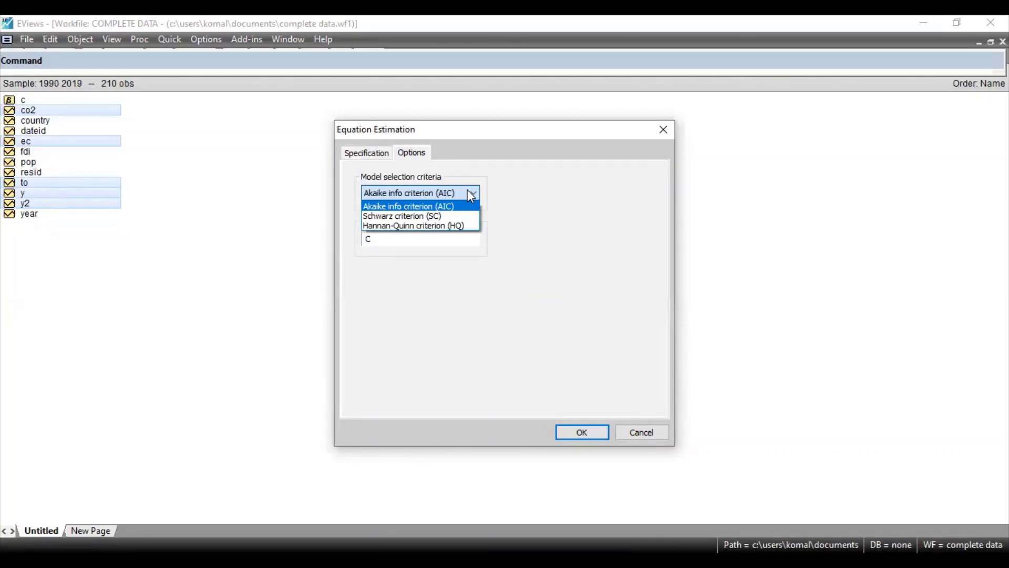
pyautogui.click(438, 209)
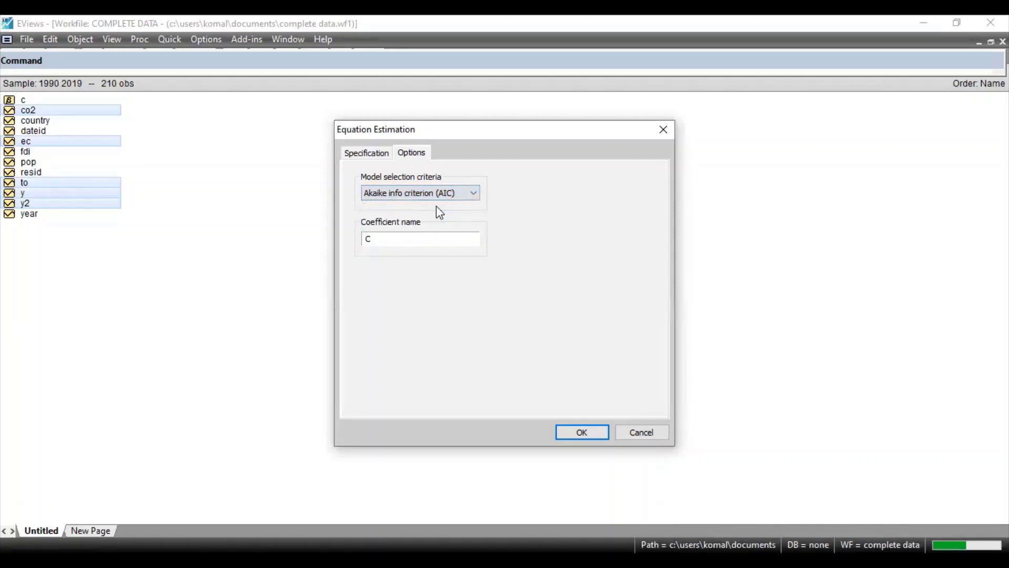
pyautogui.click(371, 155)
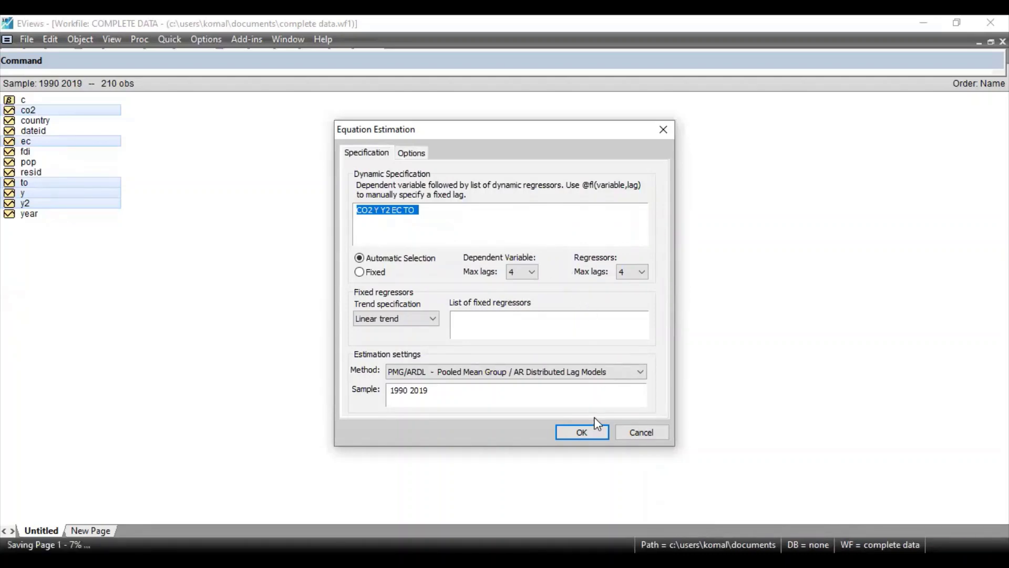
pyautogui.click(584, 433)
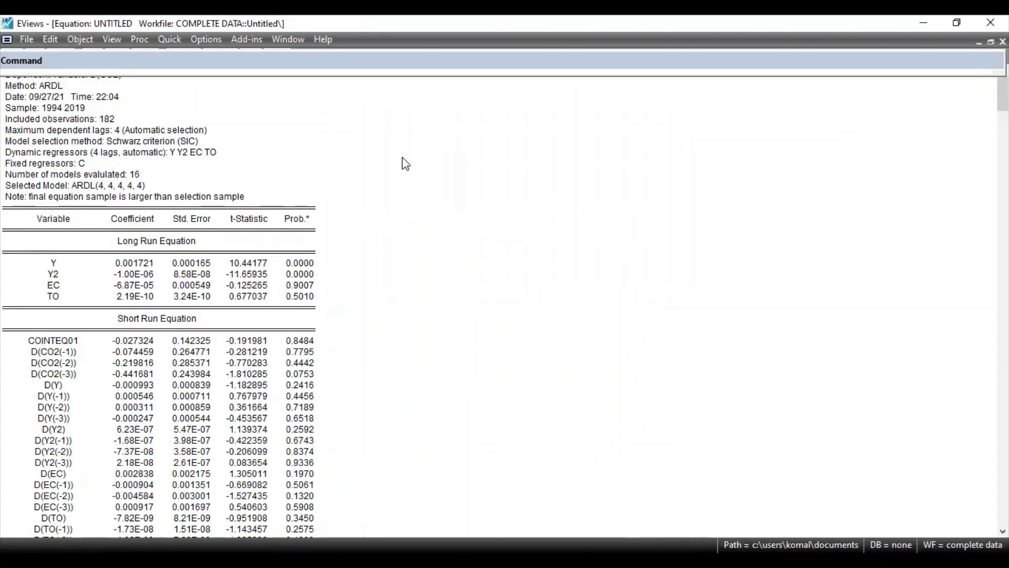
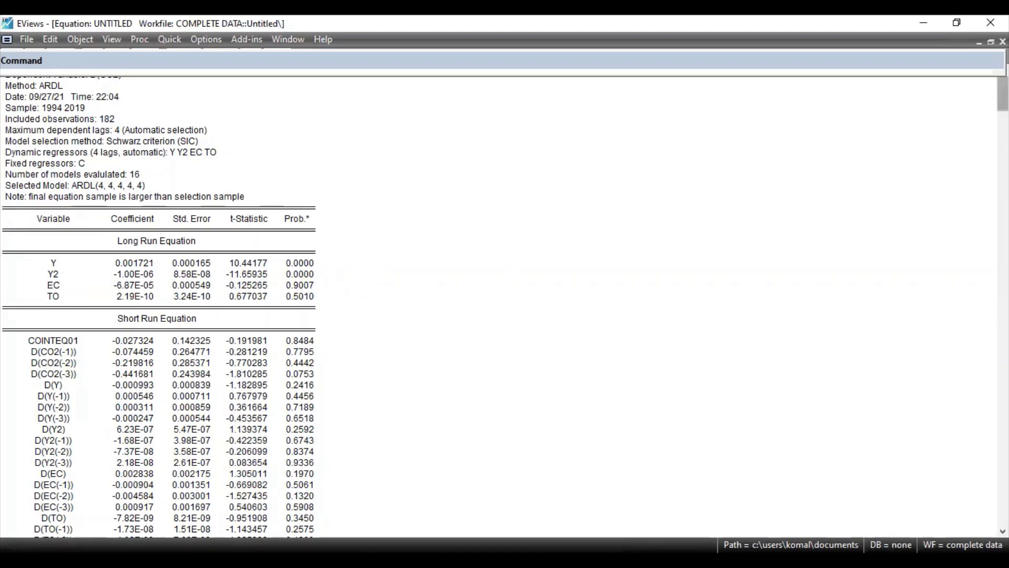
# Review the long run and short run equation coefficients and their probabilities in the ARDL estimation output.
pyautogui.scroll(-5, 505, 306)
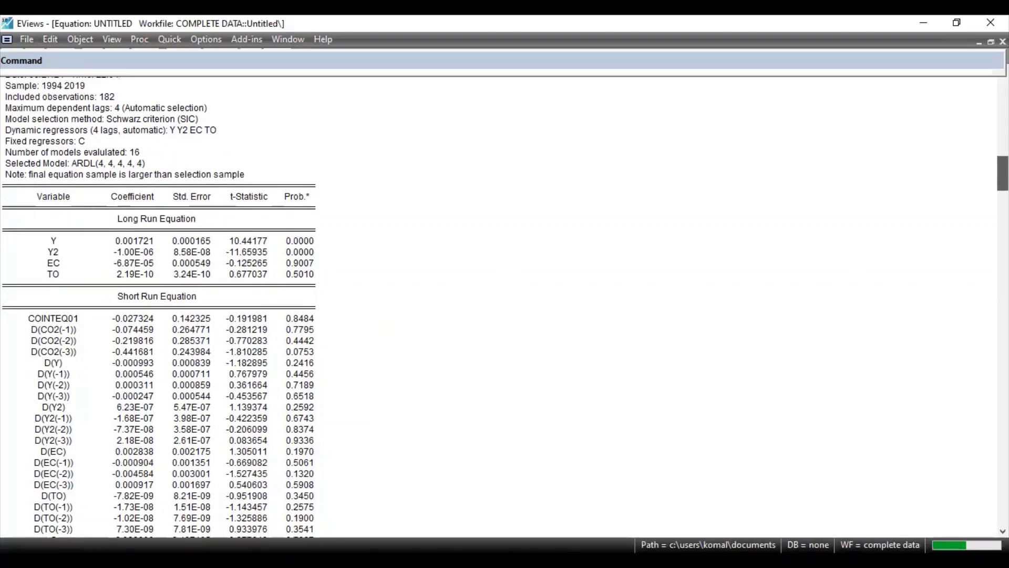
pyautogui.scroll(-2, 165, 322)
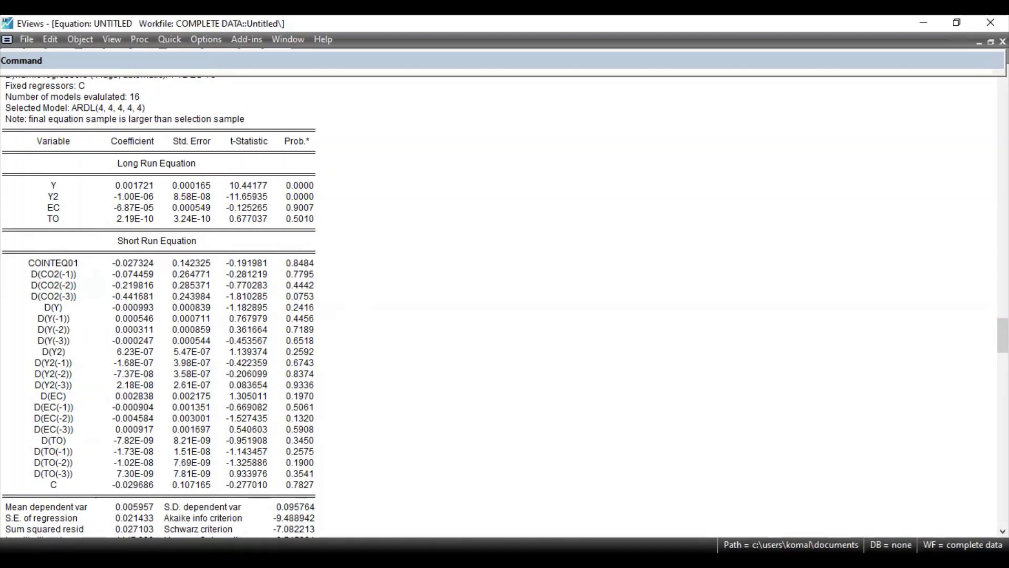
pyautogui.scroll(-1, 505, 306)
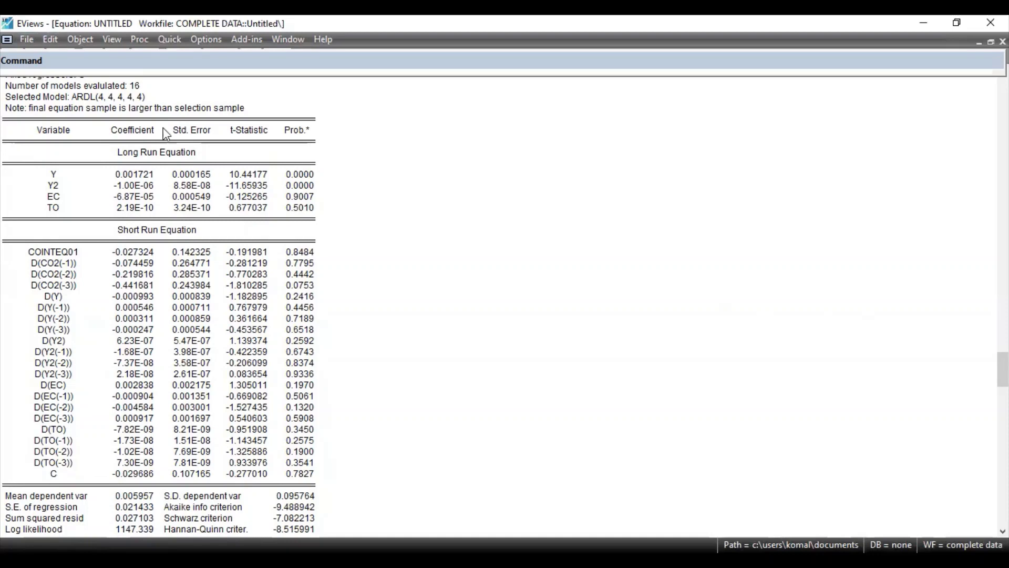
# Display the cross-section short run coefficients and examine the tables for the individual cross-sections, including cross-section 5.
pyautogui.click(115, 42)
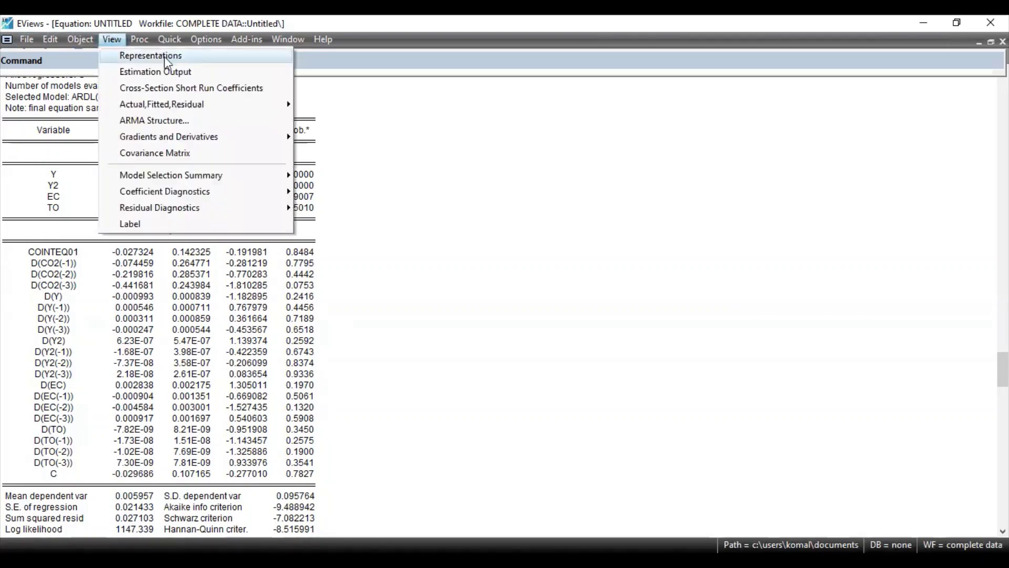
pyautogui.click(184, 88)
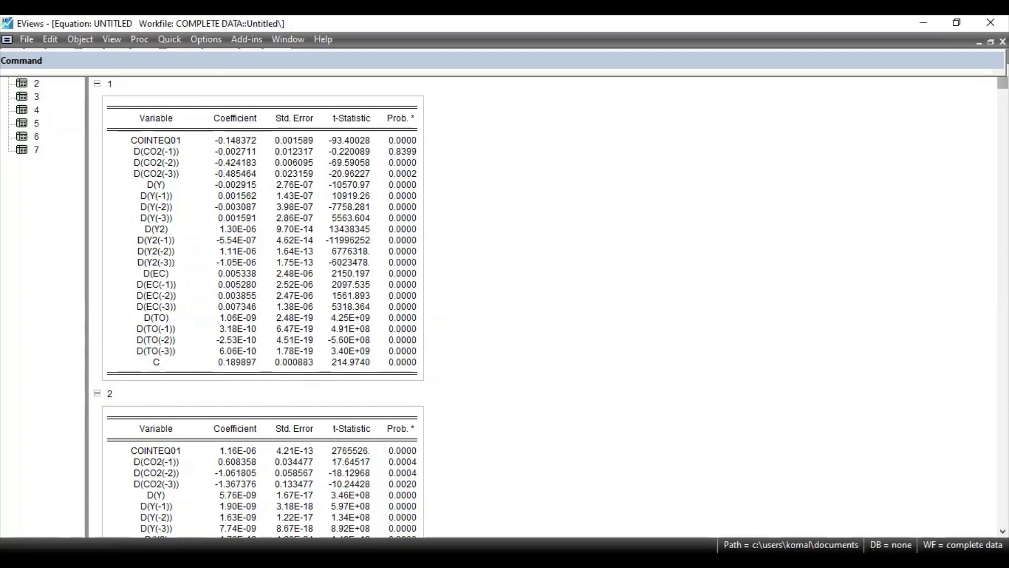
pyautogui.scroll(-20, 263, 306)
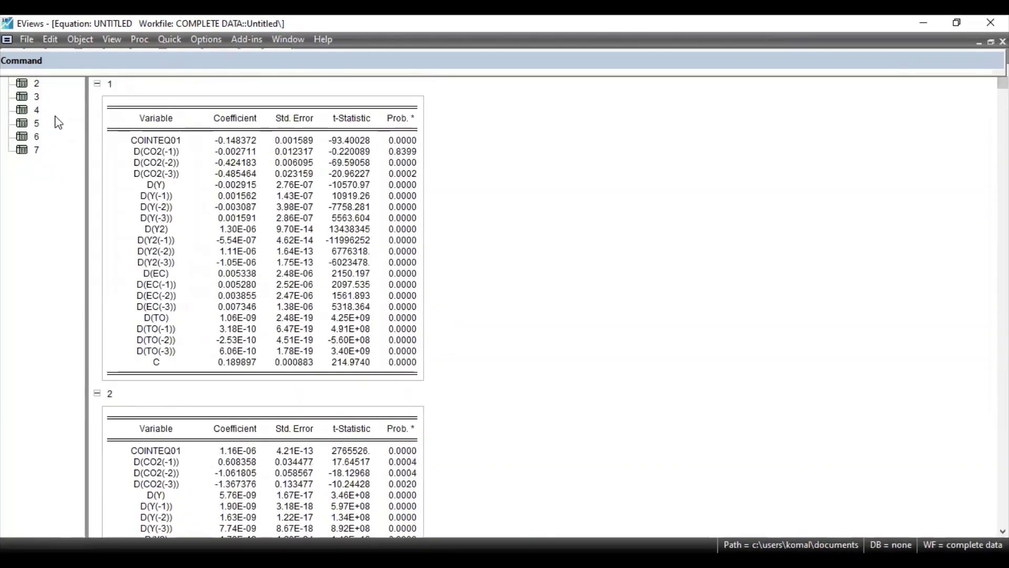
pyautogui.click(32, 124)
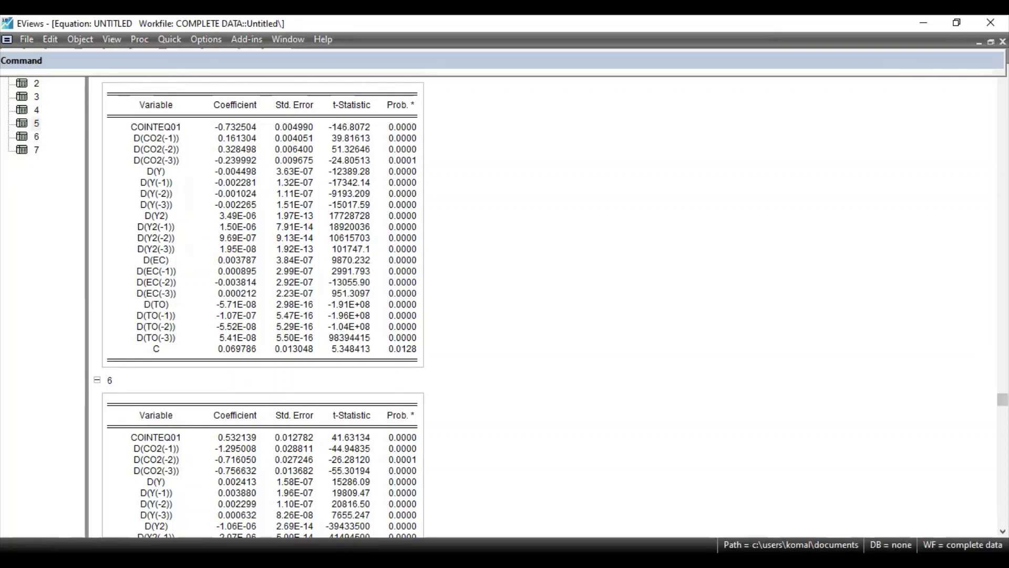
pyautogui.scroll(20, 262, 310)
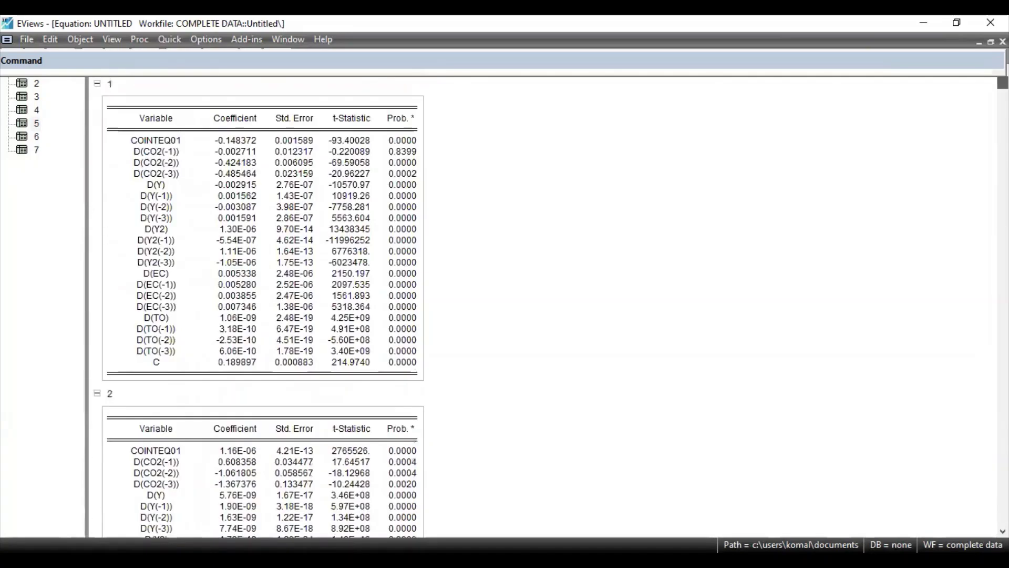